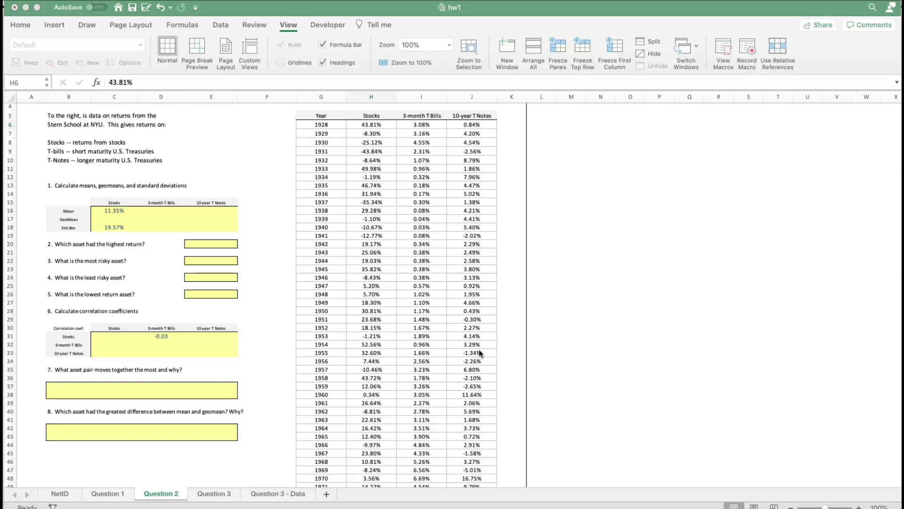
Review the stocks, 3-month T Bills and 10-year T Notes columns and the GeoMean cell C17
click(376, 115)
click(407, 116)
click(471, 116)
click(372, 126)
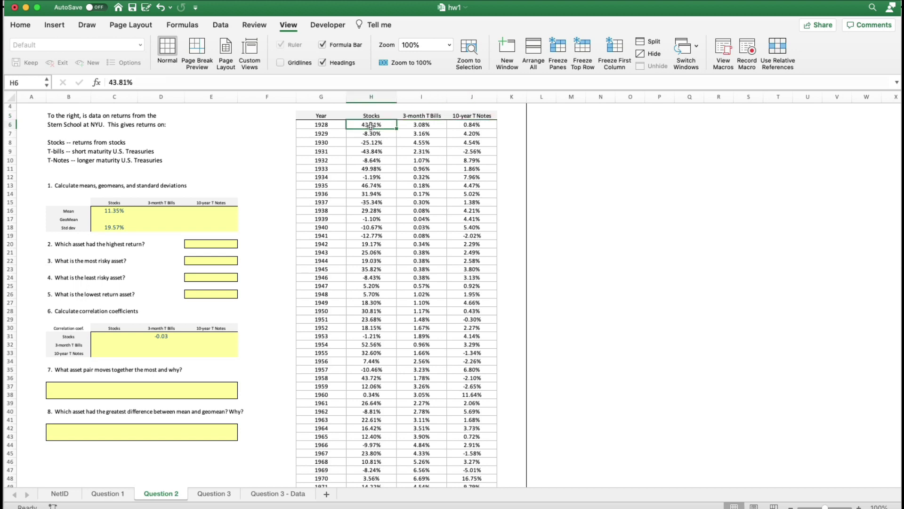
scroll(371, 125, down, 18)
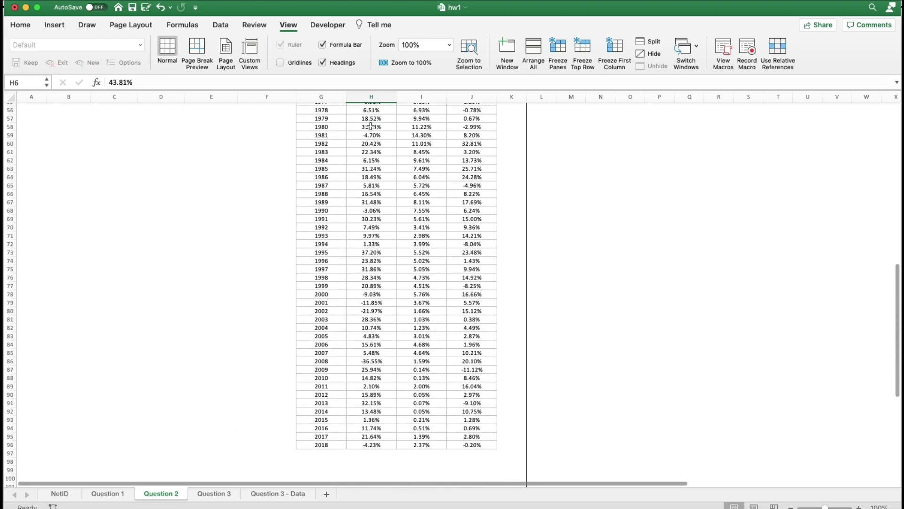
scroll(371, 125, up, 18)
scroll(371, 126, up, 3)
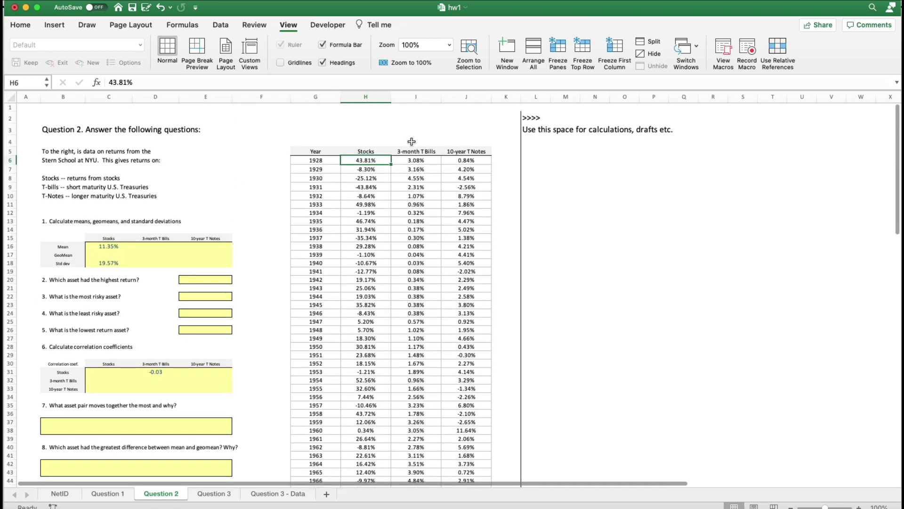
scroll(367, 190, left, 1)
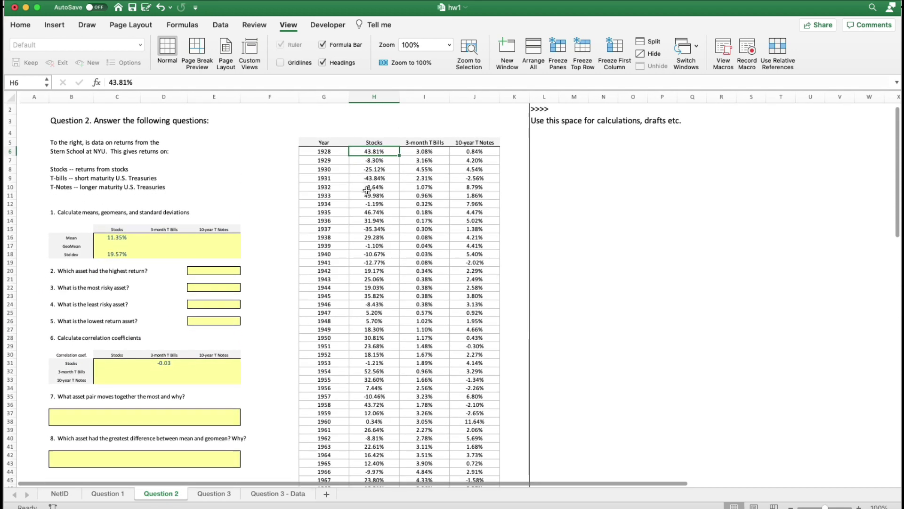
click(117, 247)
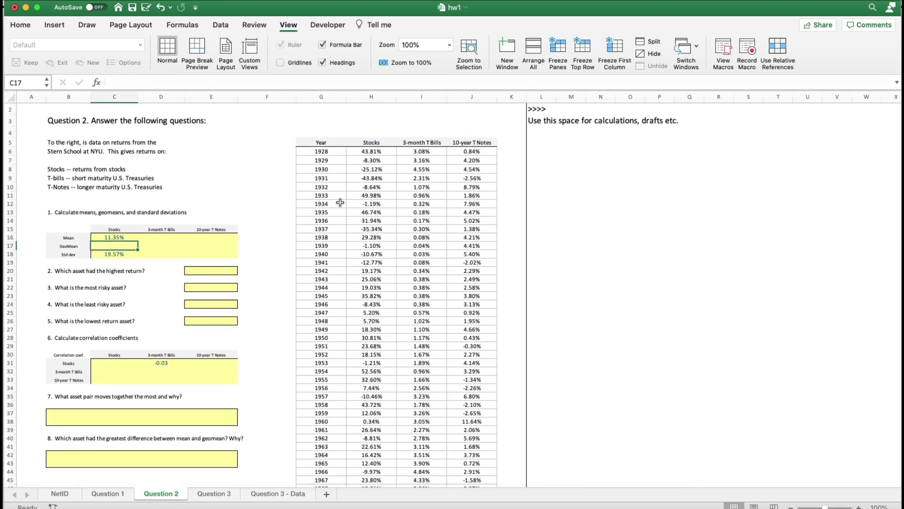
Enter the one-plus-return formula =H6+1 in L6 for 1928
click(551, 151)
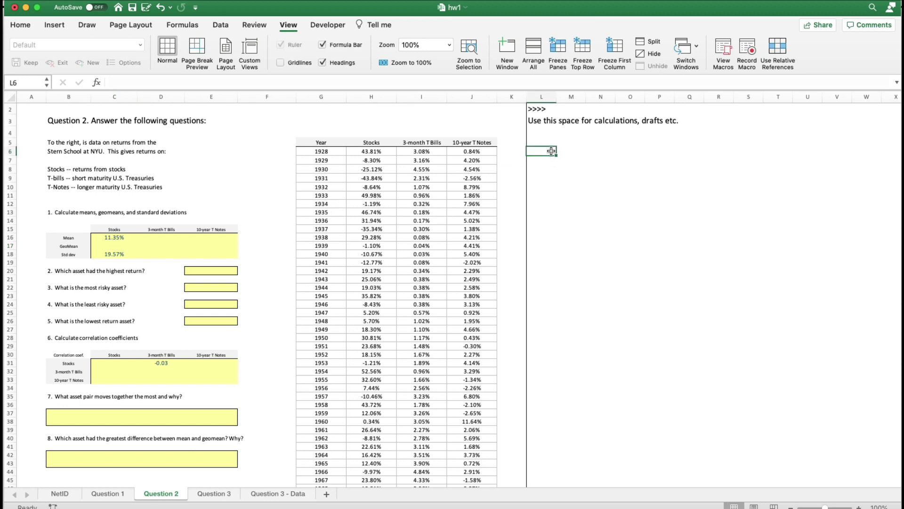
text(=)
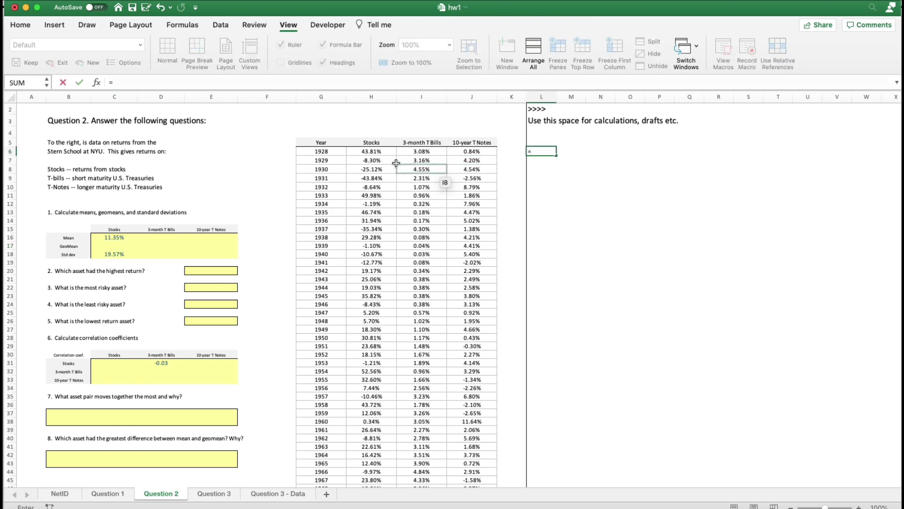
click(367, 151)
key(Return)
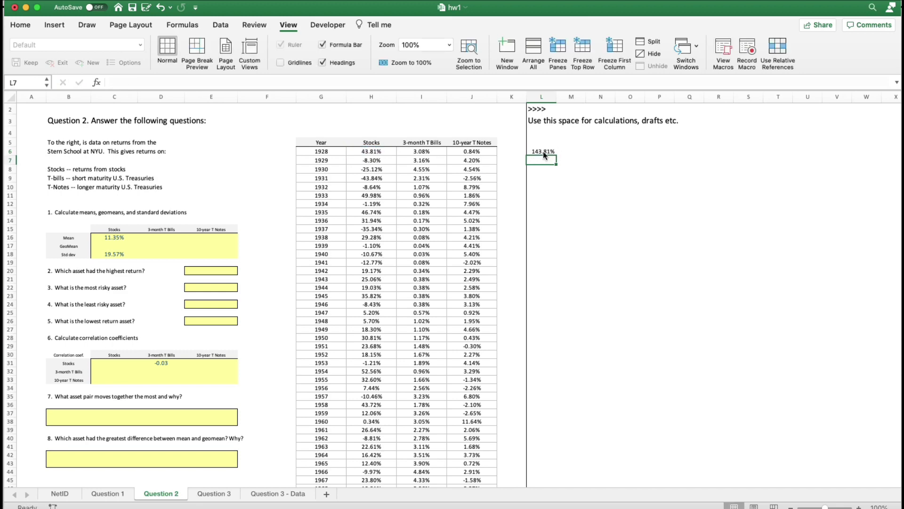
Copy the L6 formula down through L96 to cover 1929–2018
click(543, 150)
key(super+c)
click(547, 158)
scroll(548, 159, down, 20)
scroll(547, 160, down, 3)
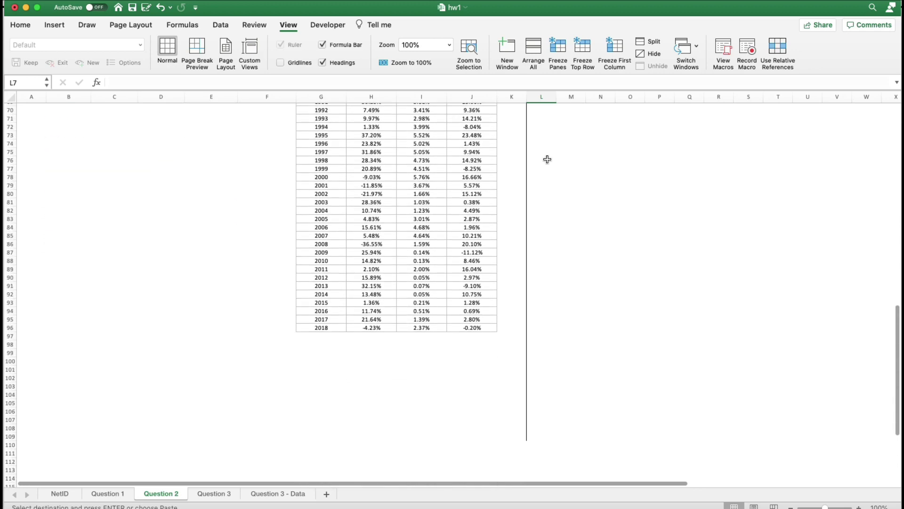
shift+click(553, 327)
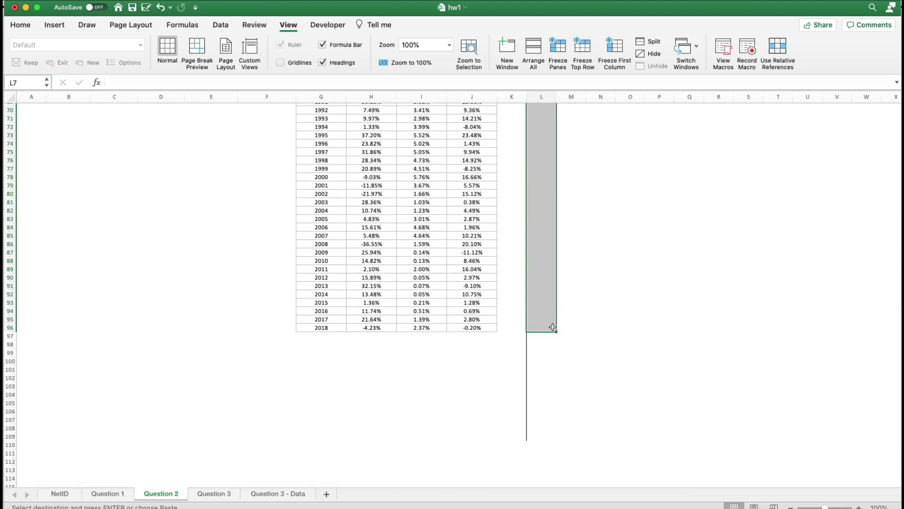
key(super+v)
scroll(552, 326, up, 20)
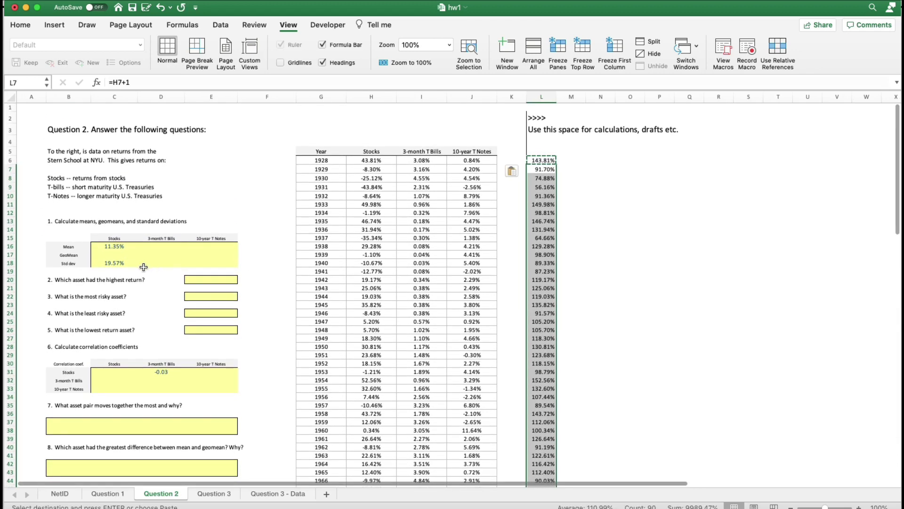
Enter =GEOMEAN(L6:L96)-1 in C17, giving 9.49%
click(119, 254)
text(=ge)
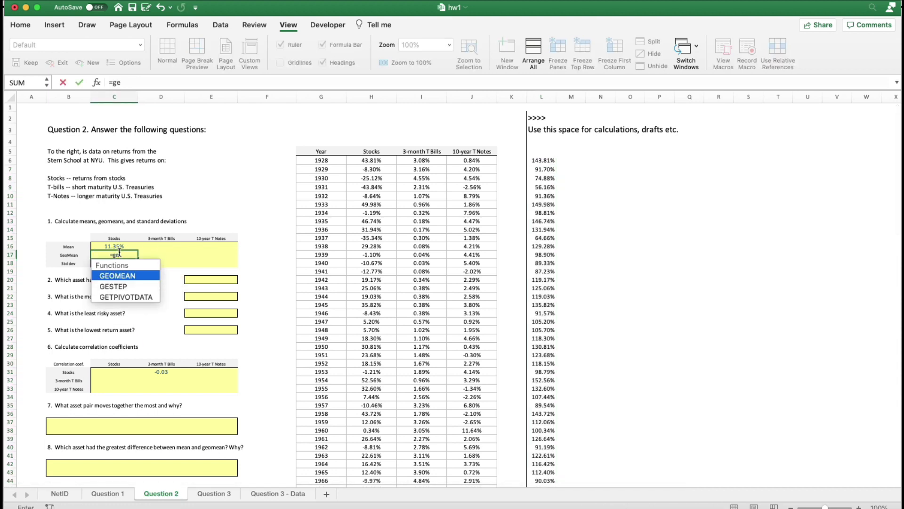
text(ome)
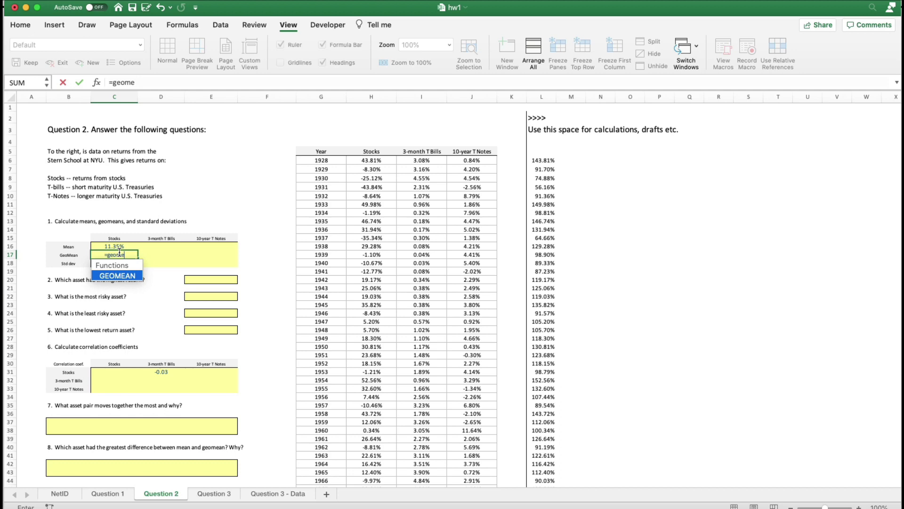
text(an()
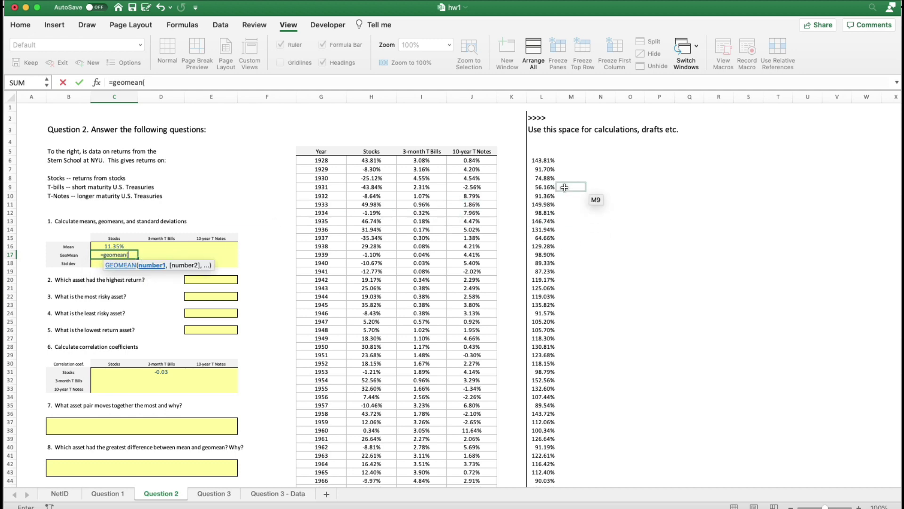
click(544, 160)
scroll(546, 162, down, 10)
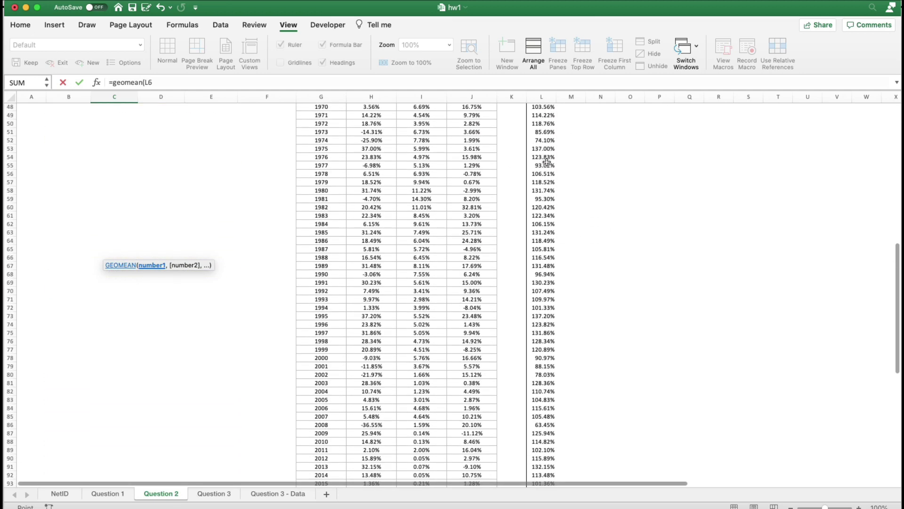
scroll(547, 161, down, 4)
shift+click(548, 294)
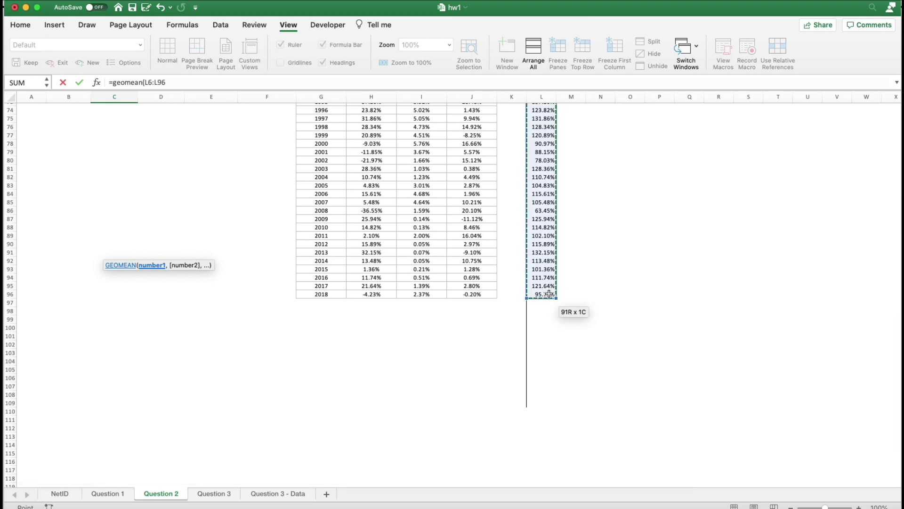
text()-1)
key(Return)
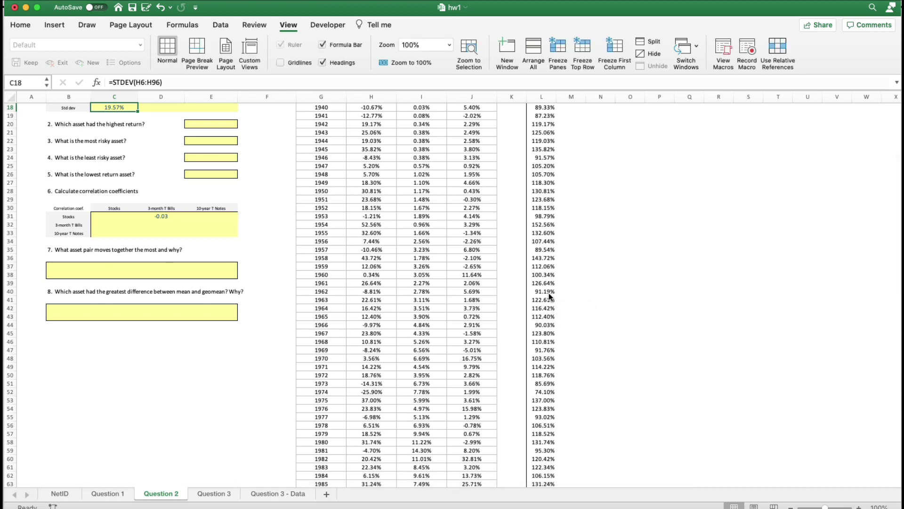
Compare the Mean formula in C16 with the GeoMean formula in C17
scroll(302, 302, up, 2)
scroll(301, 303, up, 5)
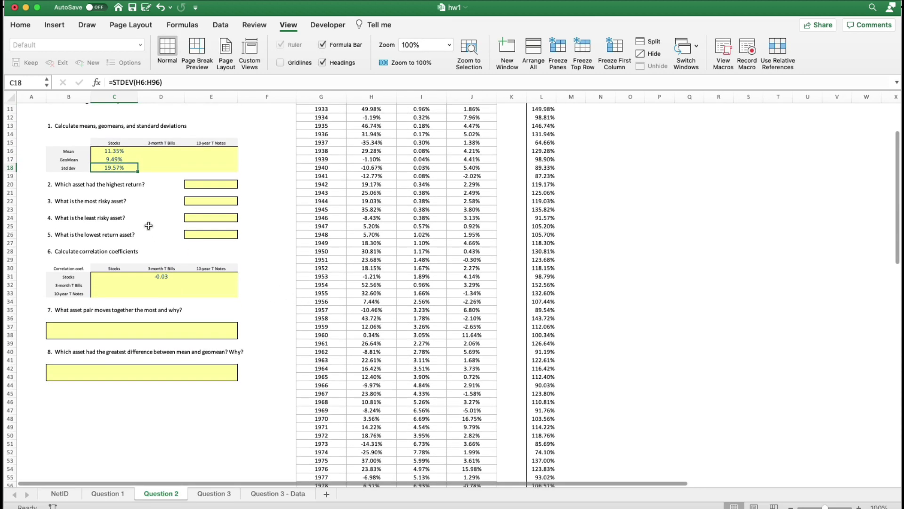
click(121, 151)
click(119, 159)
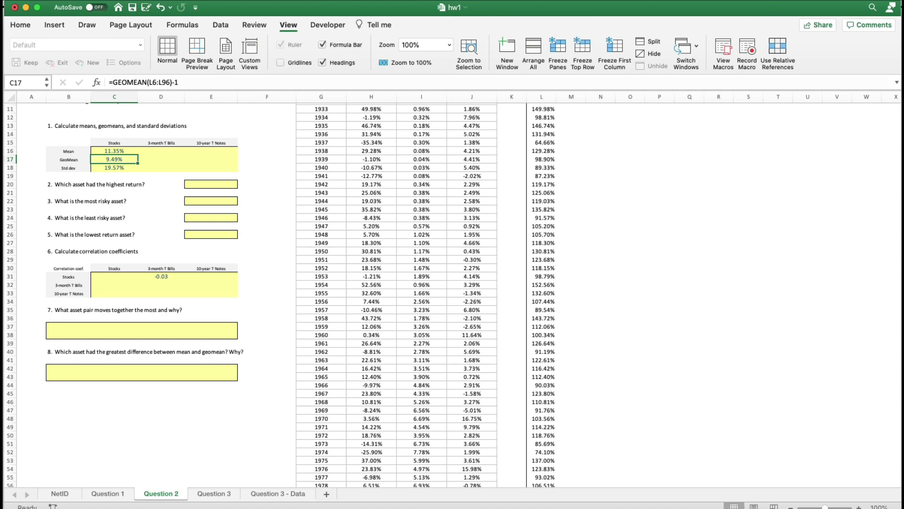
click(839, 1)
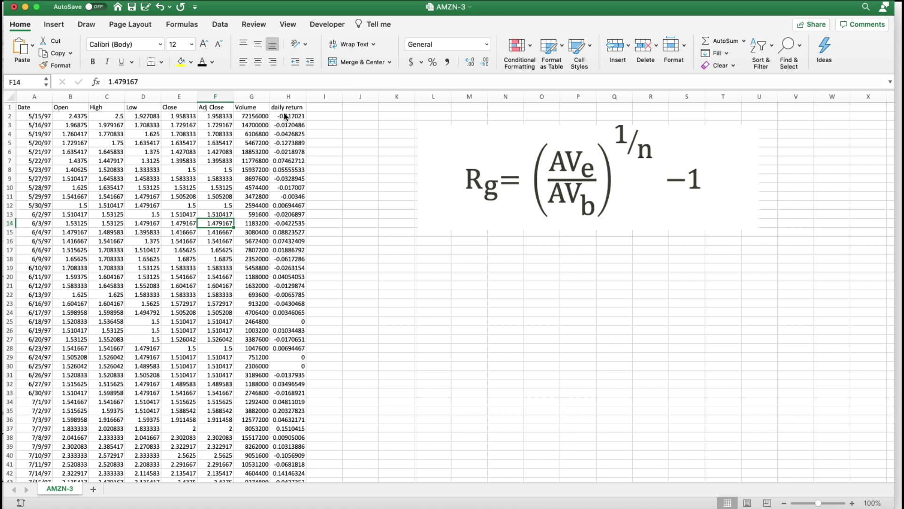
Turn the Adj Close values in column F red, then select the first value F2
click(218, 98)
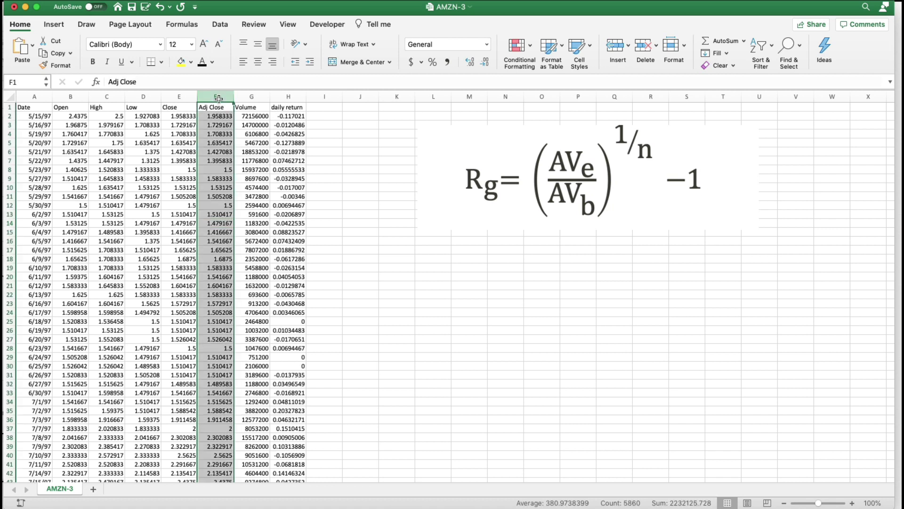
click(212, 64)
click(212, 189)
click(210, 206)
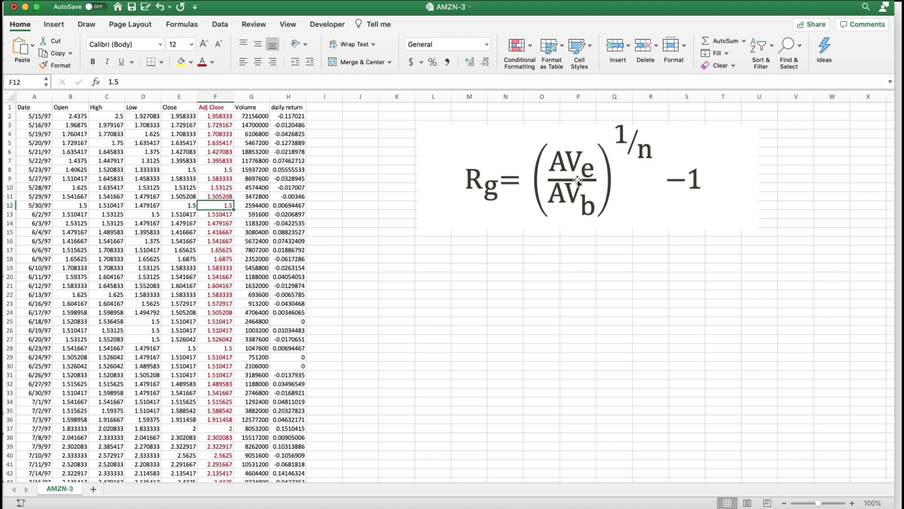
click(49, 250)
click(223, 112)
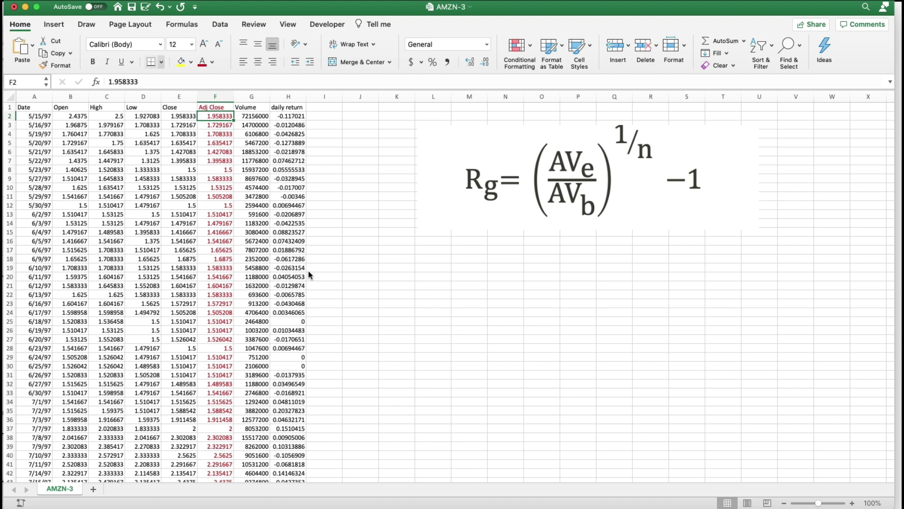
Put a thick box border around the first Adj Close value in F2
click(162, 61)
click(180, 193)
click(161, 265)
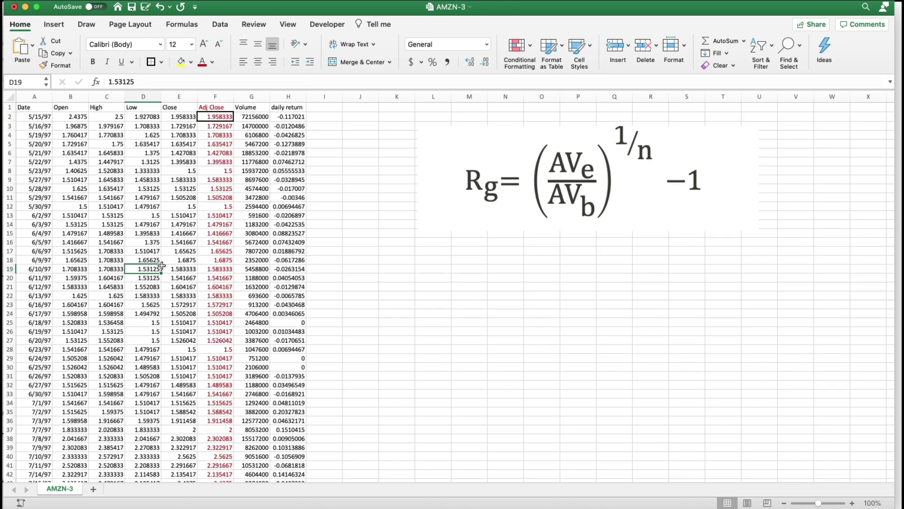
Split the window at row 18 and scroll the lower pane to the last data row
click(40, 262)
click(290, 26)
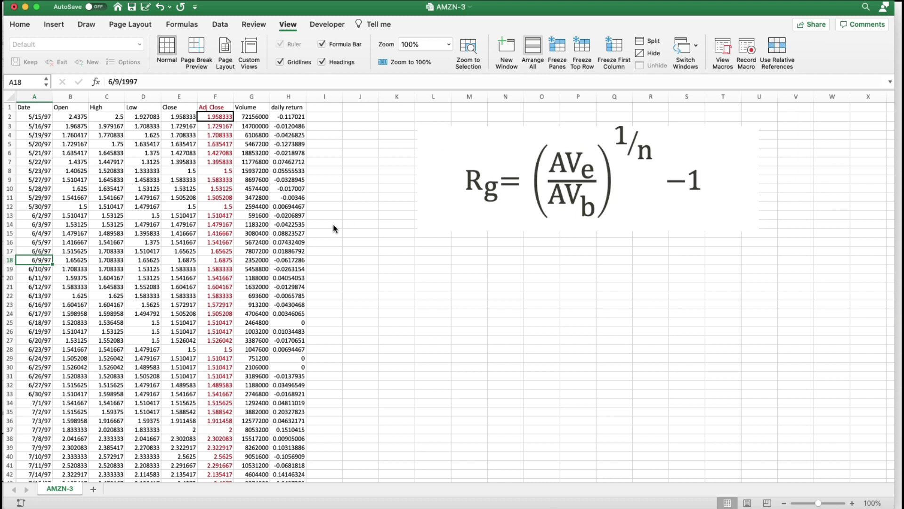
click(648, 41)
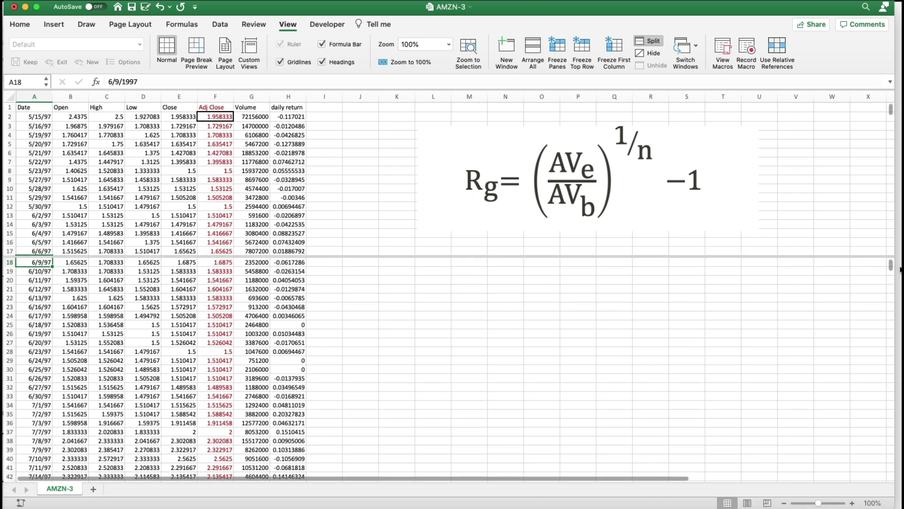
drag(891, 267, 879, 494)
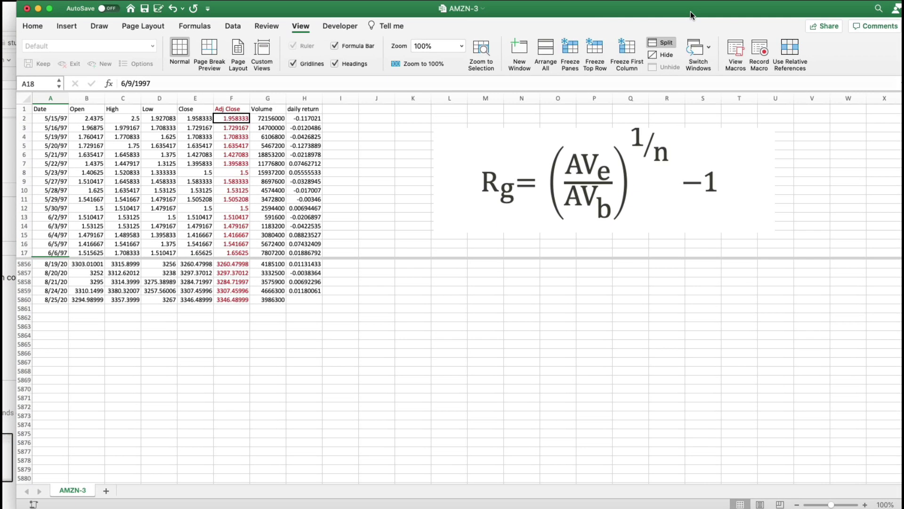
Put a box border around the last Adj Close value, 3346.48999 in F5860
click(244, 300)
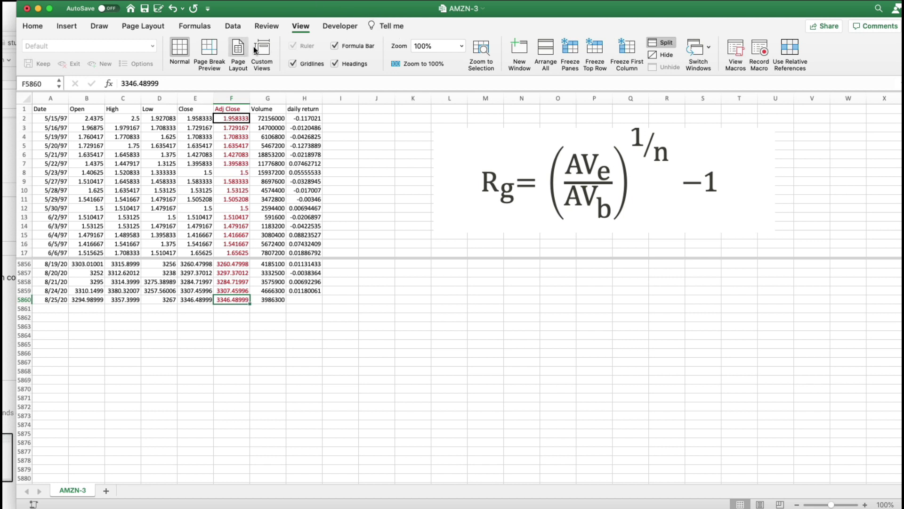
click(42, 27)
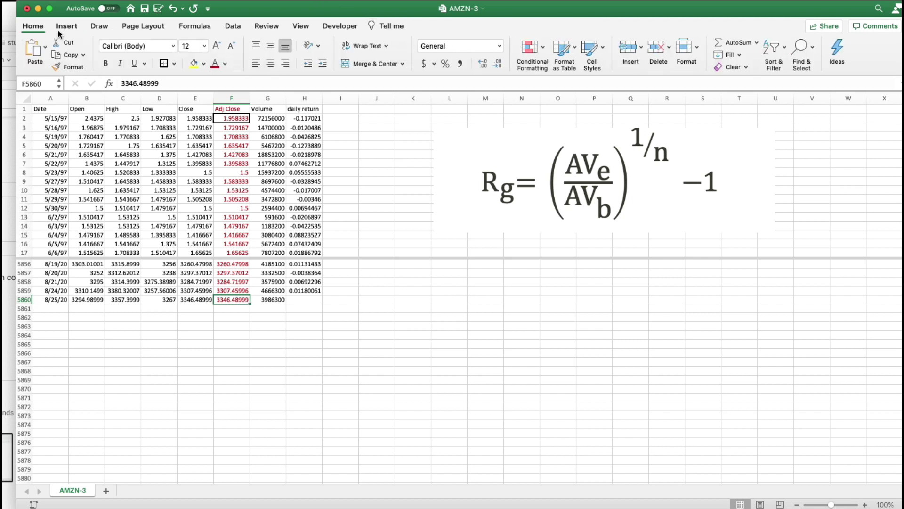
click(164, 63)
click(337, 217)
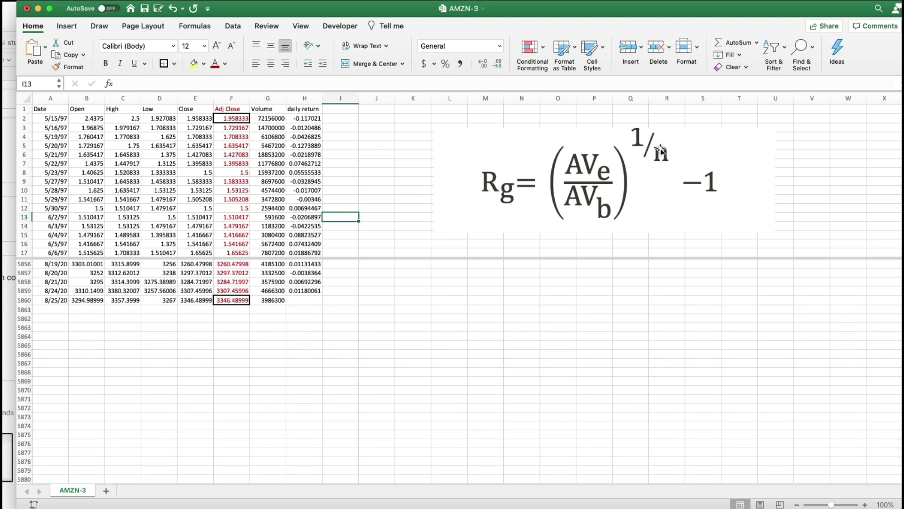
Enter =COUNT(F2:F5860) in I2 to count the Adj Close values
click(334, 119)
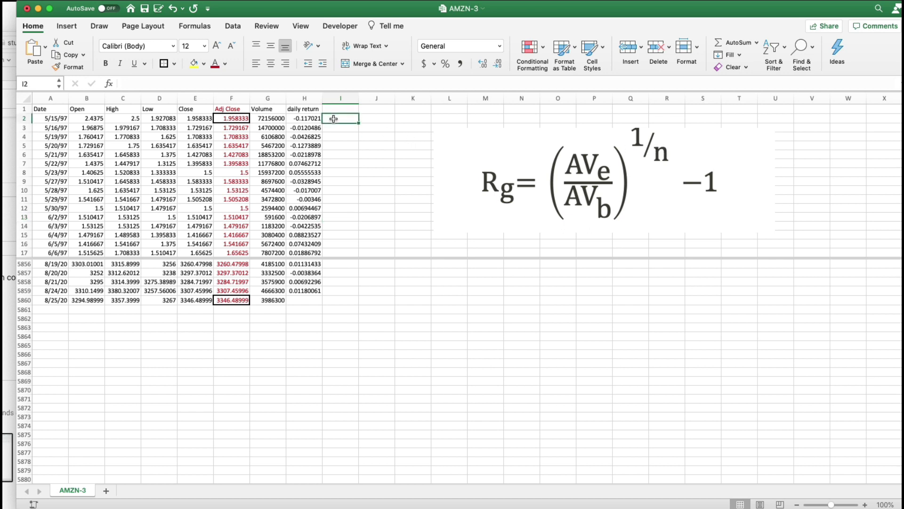
text(=count()
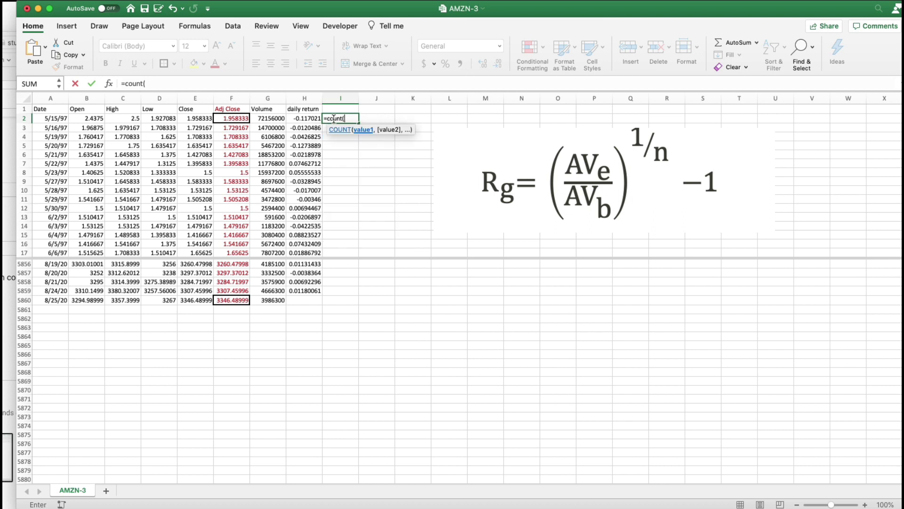
click(230, 119)
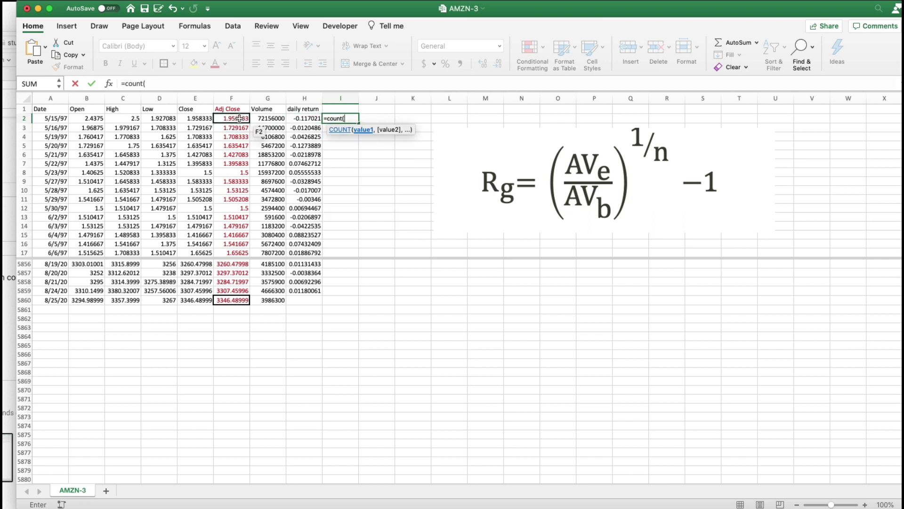
shift+click(241, 297)
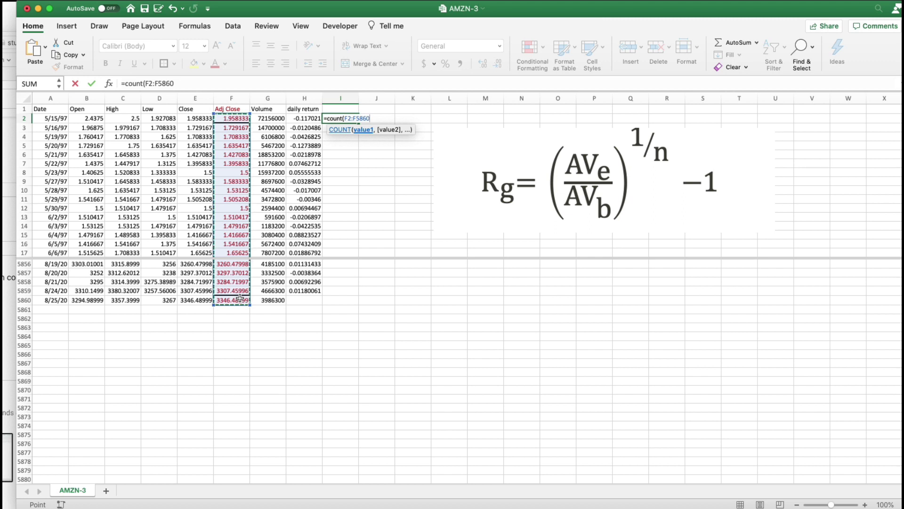
text())
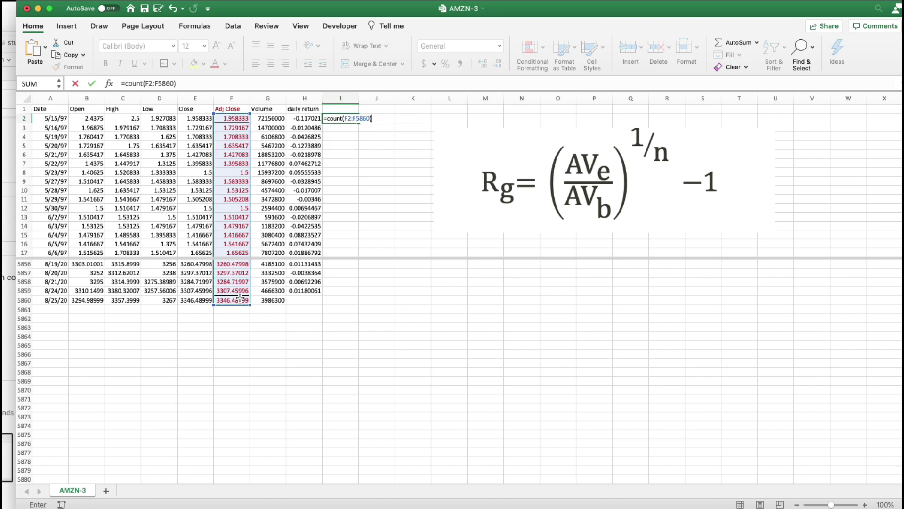
key(Return)
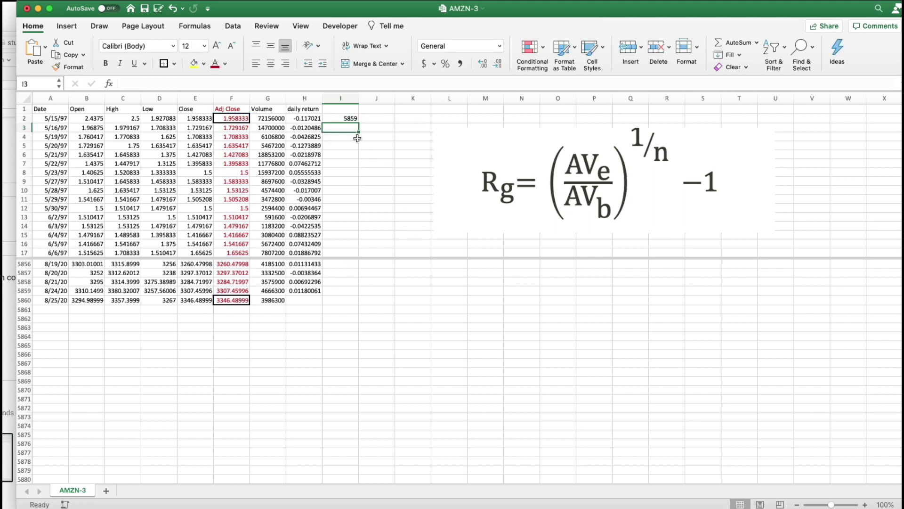
Edit the I2 formula to subtract 1, showing 5858
click(350, 119)
click(207, 84)
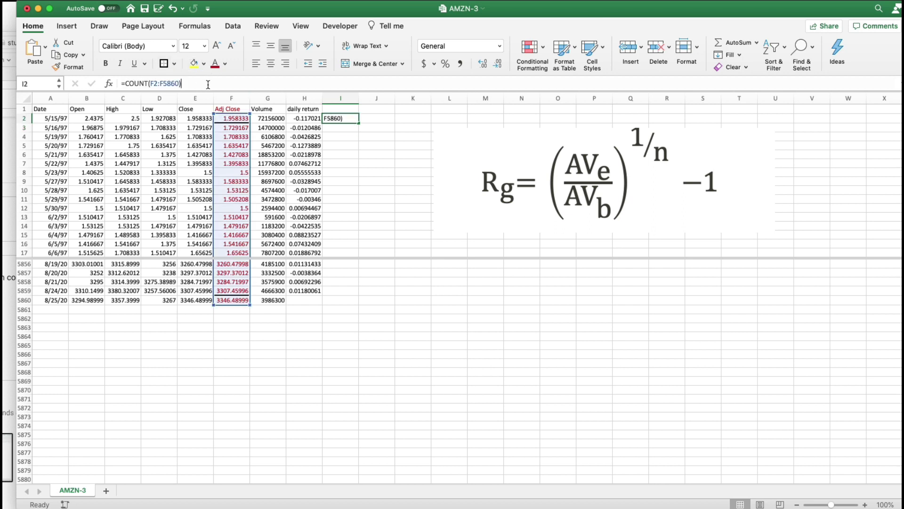
text(1)
key(BackSpace)
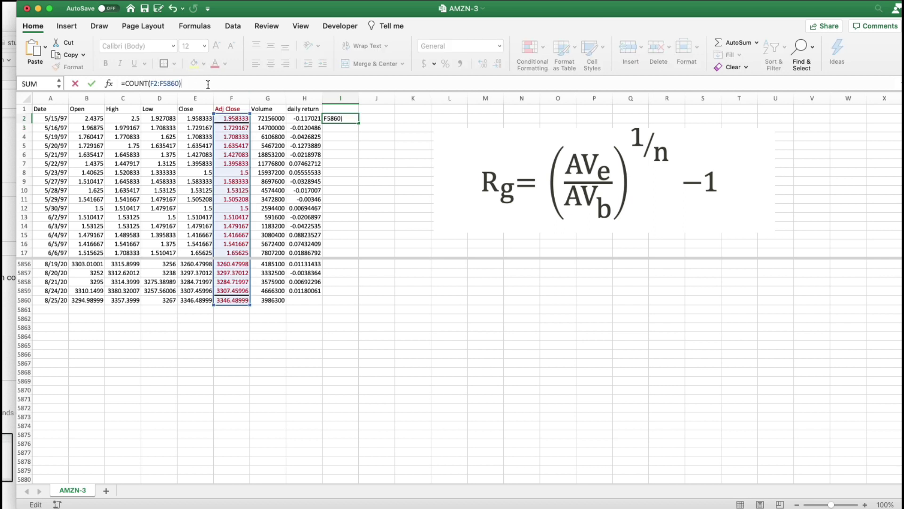
text(-1)
key(Return)
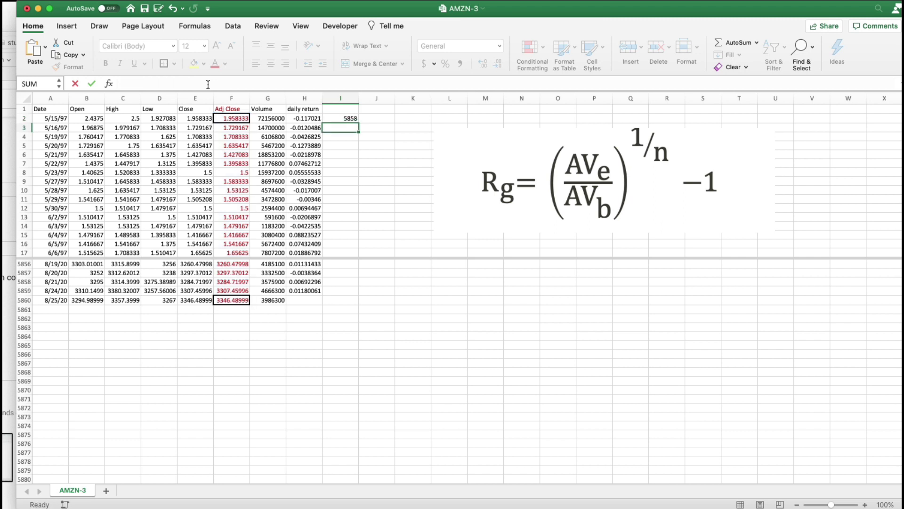
click(352, 136)
Label cell I5 'geomean'
click(355, 149)
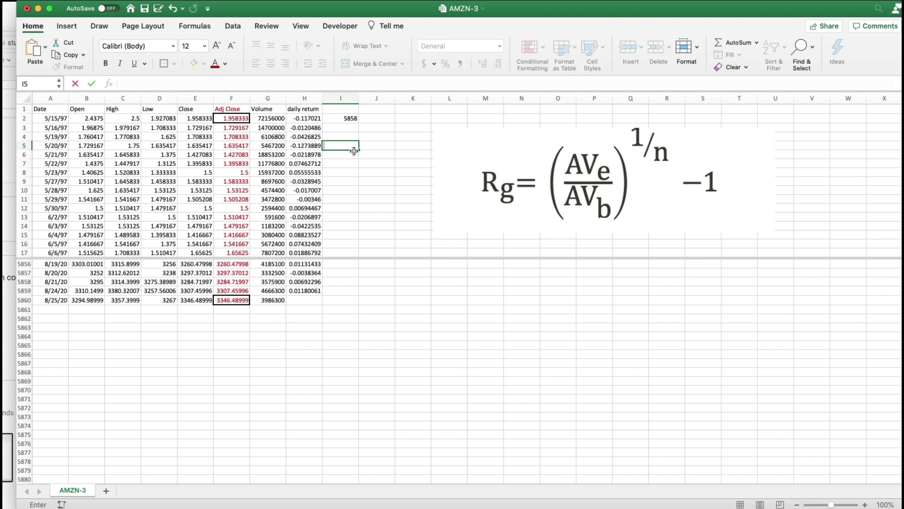
text(geomean)
key(Tab)
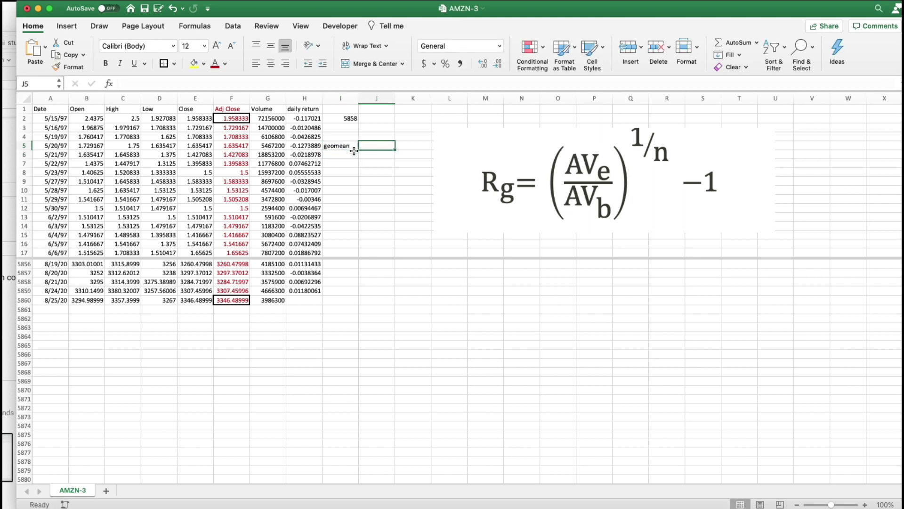
Enter =(F5860/F2)^(1/I2)-1 in J5, giving 0.00127148
text(=)
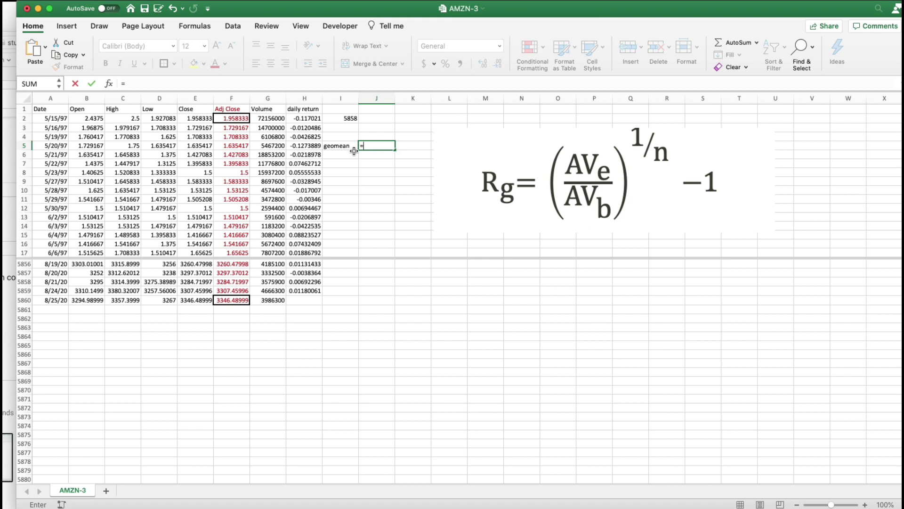
text(()
click(243, 300)
text(/)
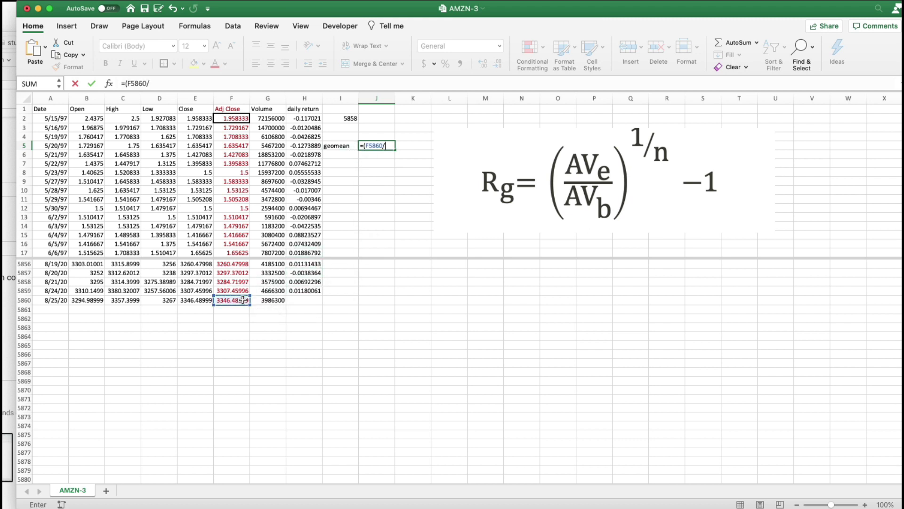
click(237, 114)
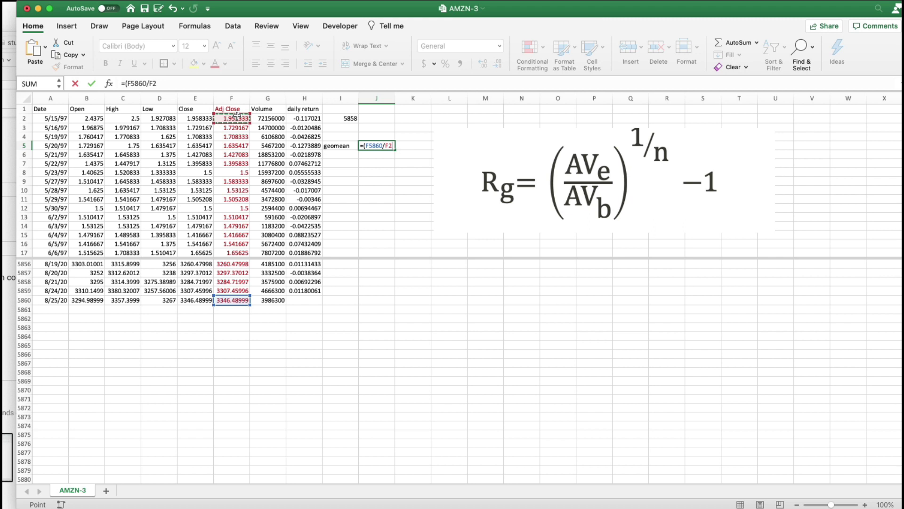
text()^(1/)
click(343, 121)
text()-1)
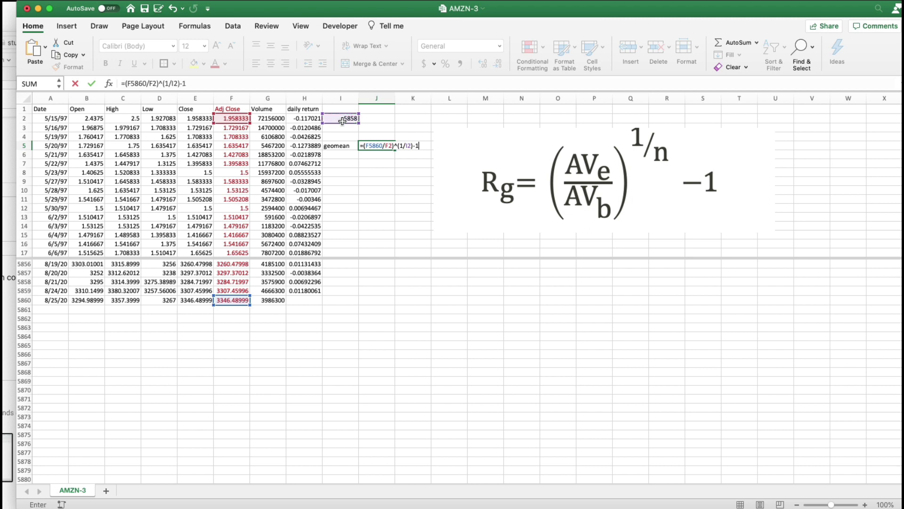
key(Return)
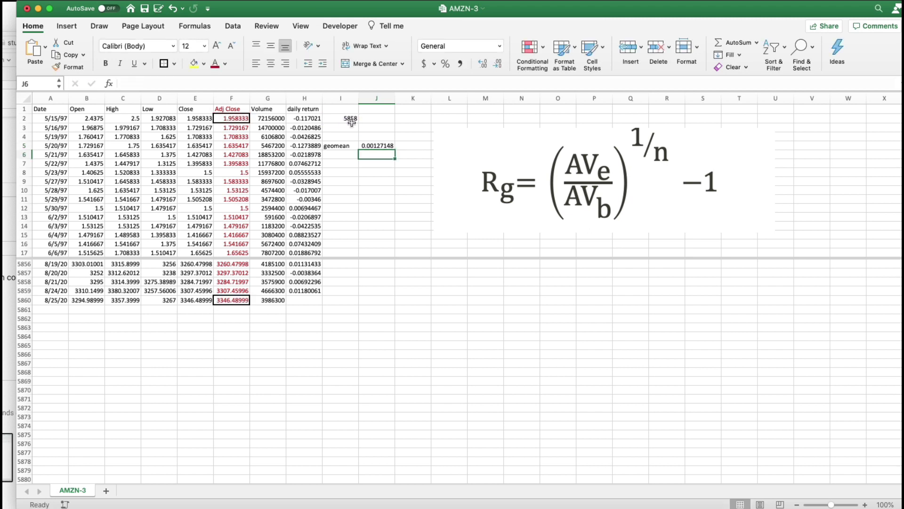
Format J5 as a percentage with two decimal places, reading 0.13%
click(382, 146)
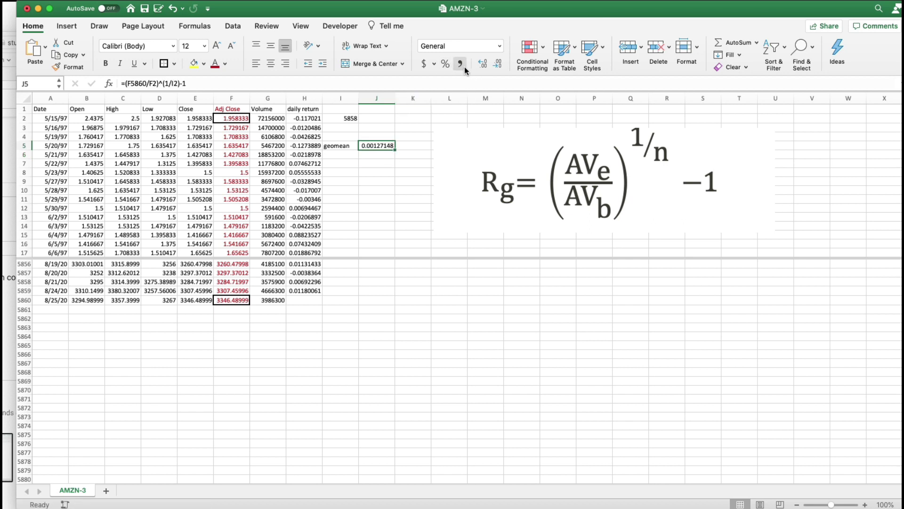
click(448, 66)
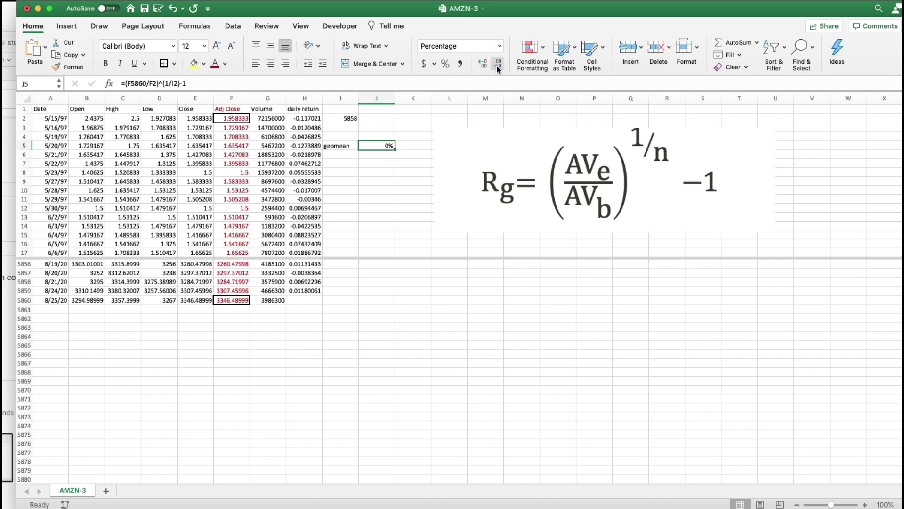
click(484, 69)
click(484, 69)
drag(341, 147, 377, 146)
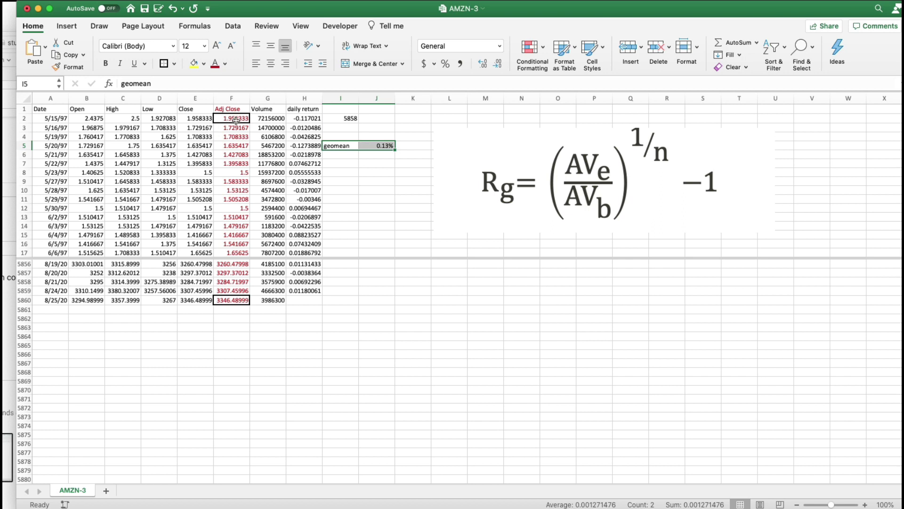